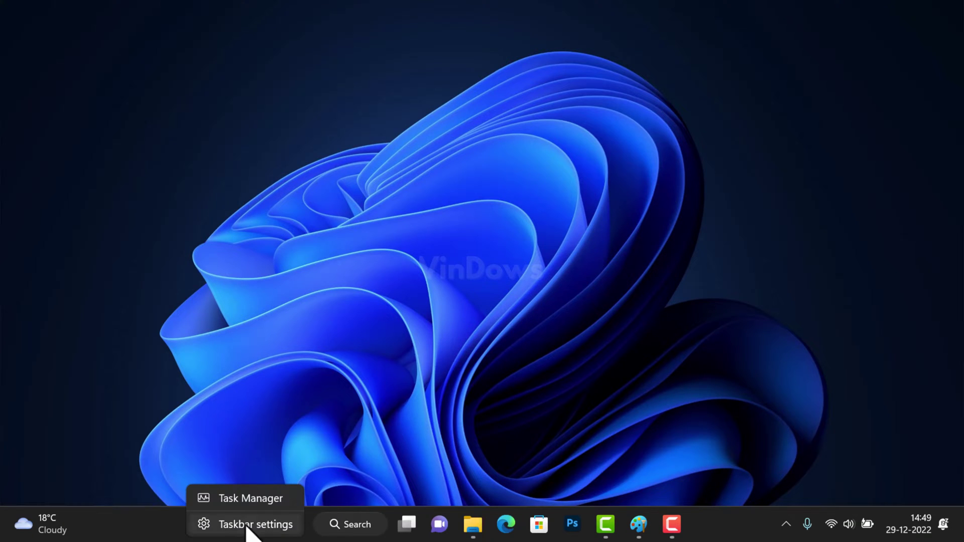
Step: Turn on Transparency effects under Personalization > Colors, then minimize Settings
{"action": "left_click", "coordinate": [249, 525]}
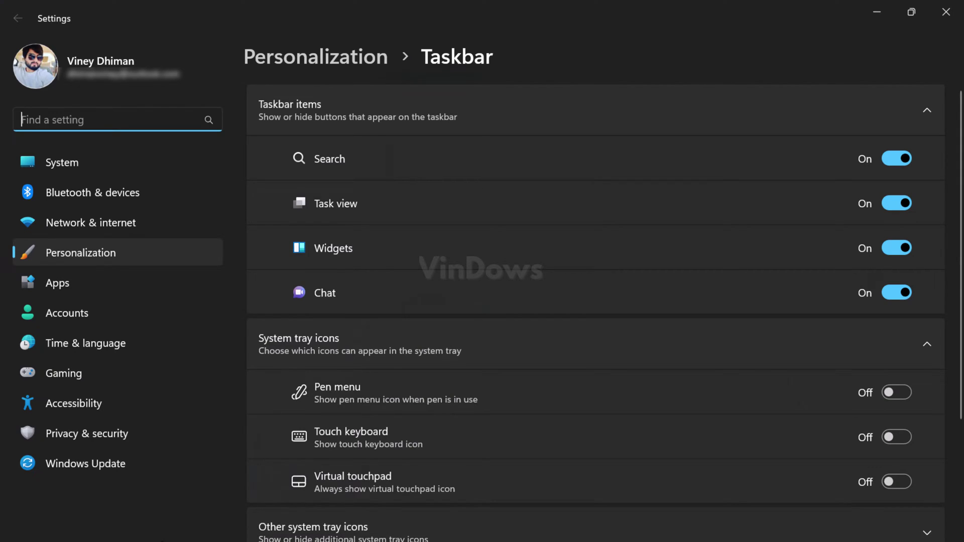
{"action": "scroll", "coordinate": [399, 510], "scroll_direction": "down", "scroll_amount": 2}
{"action": "left_click", "coordinate": [397, 503]}
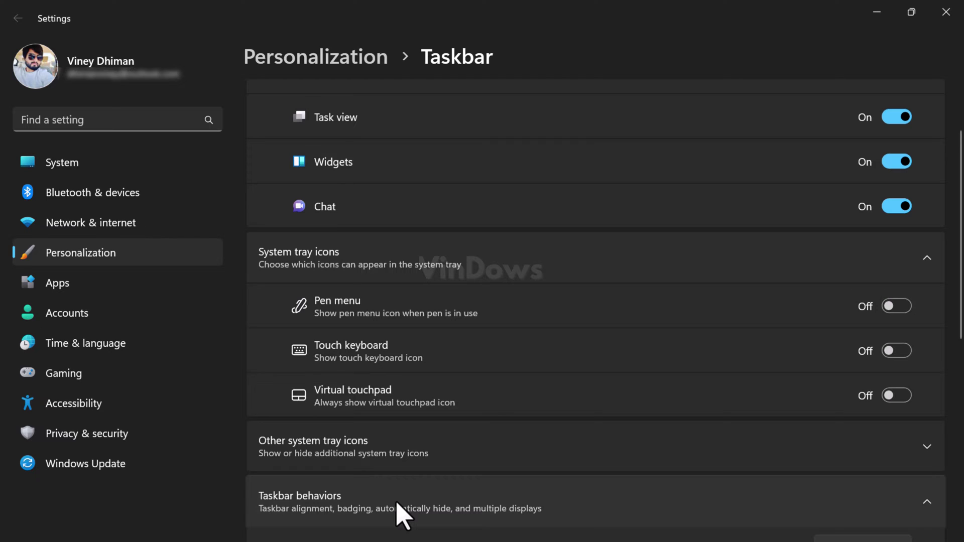
{"action": "scroll", "coordinate": [398, 503], "scroll_direction": "down", "scroll_amount": 10}
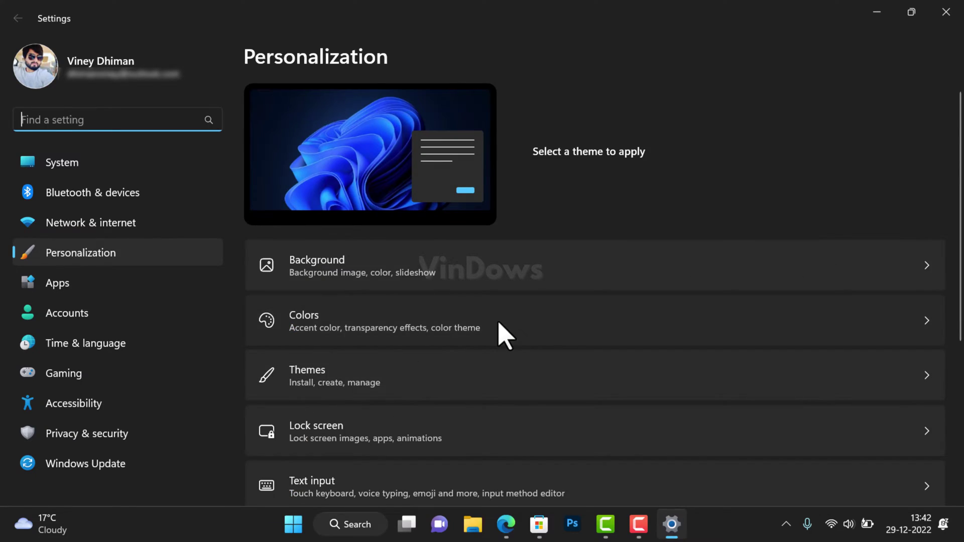
{"action": "left_click", "coordinate": [504, 335]}
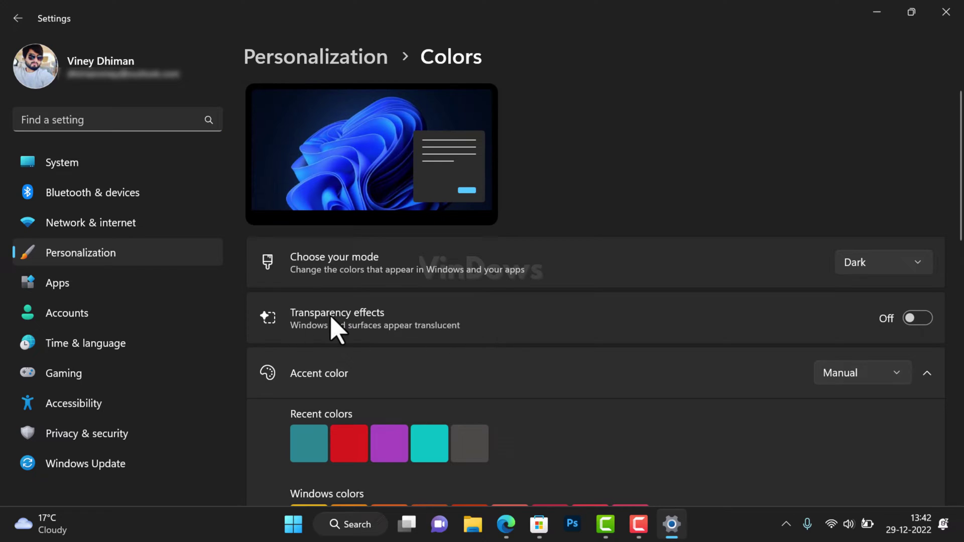
{"action": "left_click", "coordinate": [927, 321]}
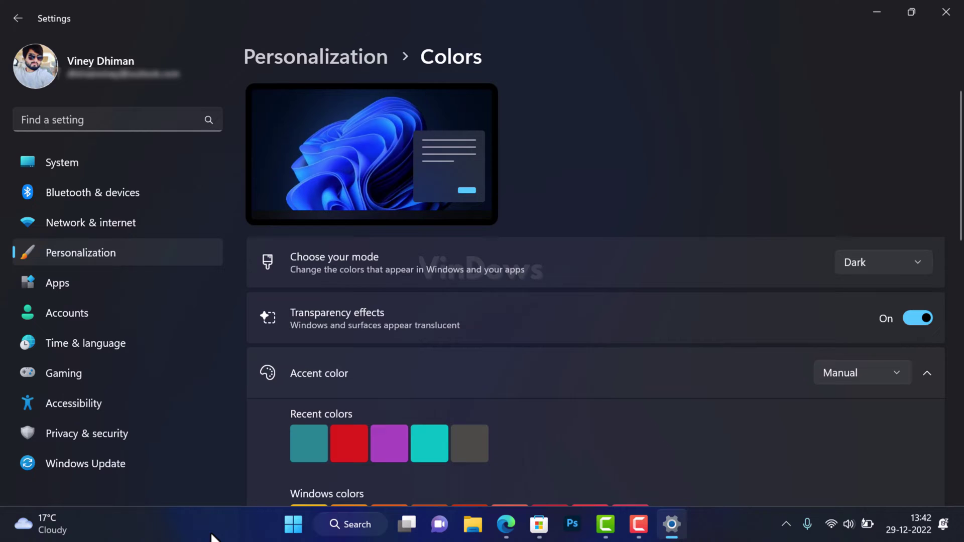
{"action": "left_click", "coordinate": [877, 13]}
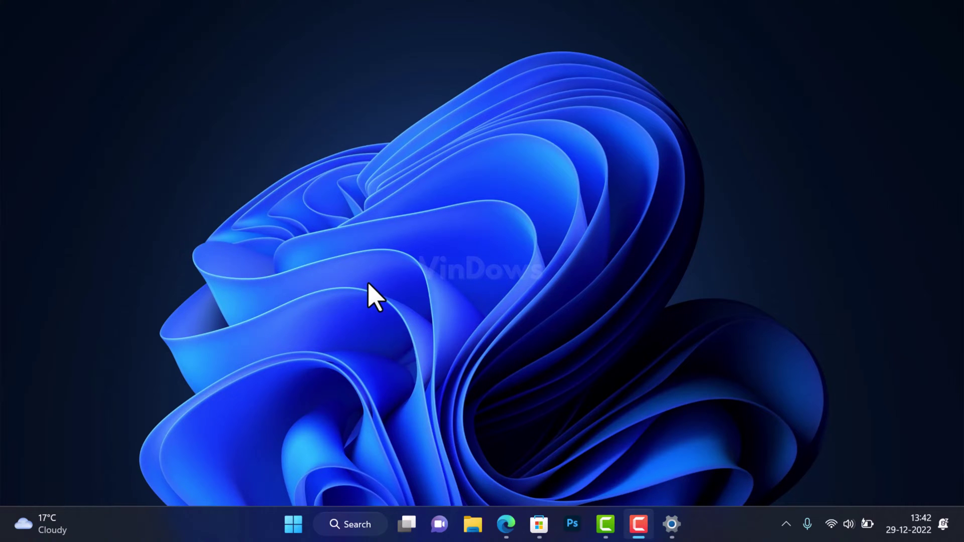
Step: Search Microsoft Store for 'translucenttb', install the TranslucentTB app and check Start for it
{"action": "left_click", "coordinate": [539, 524]}
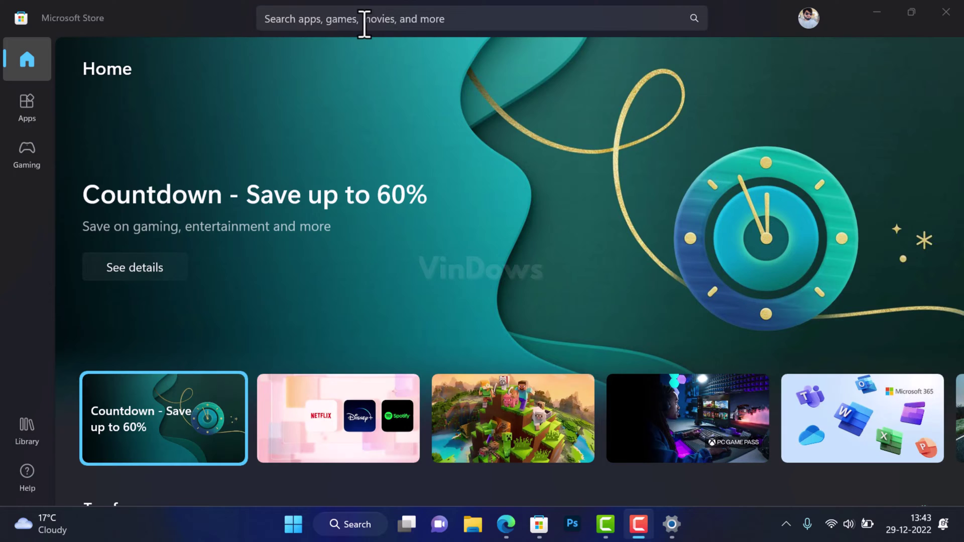
{"action": "left_click", "coordinate": [364, 20]}
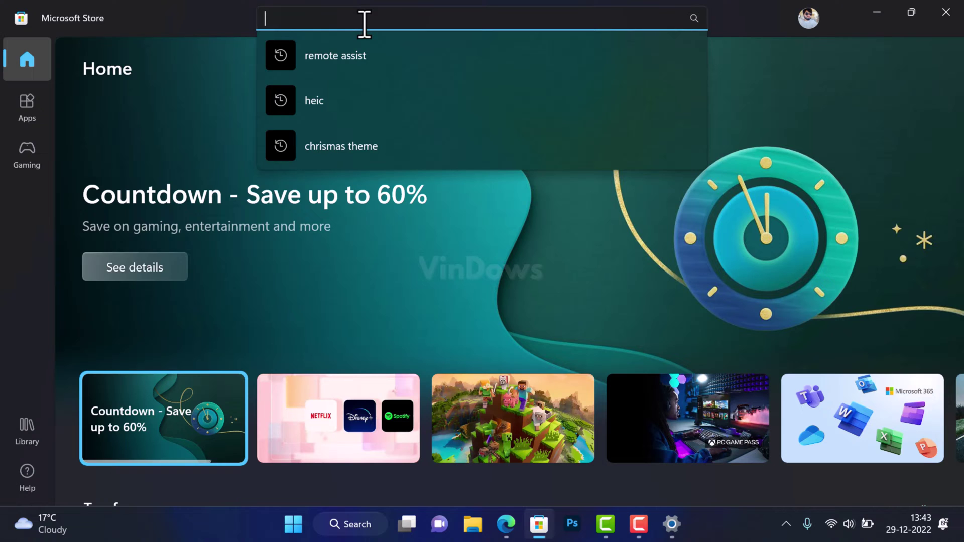
{"action": "type", "text": "translucent"}
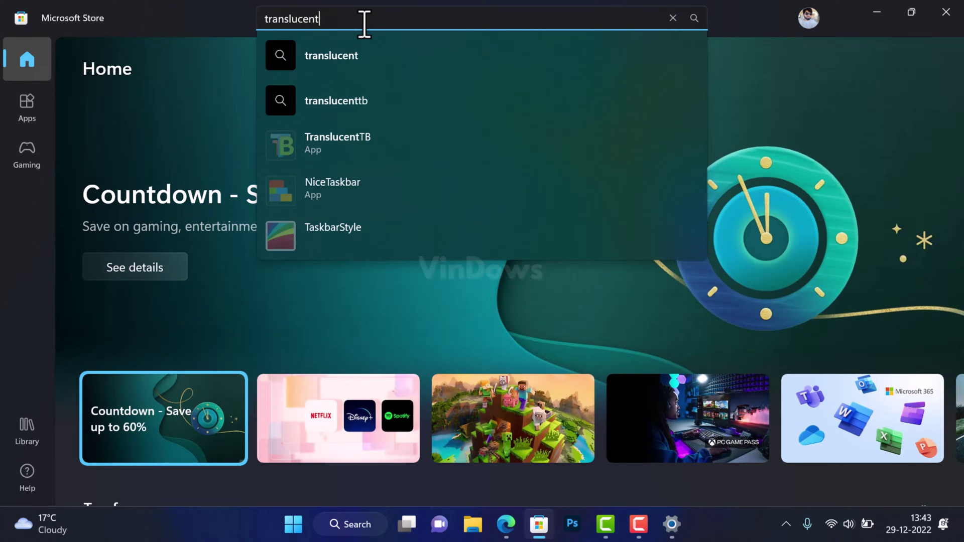
{"action": "type", "text": "tb"}
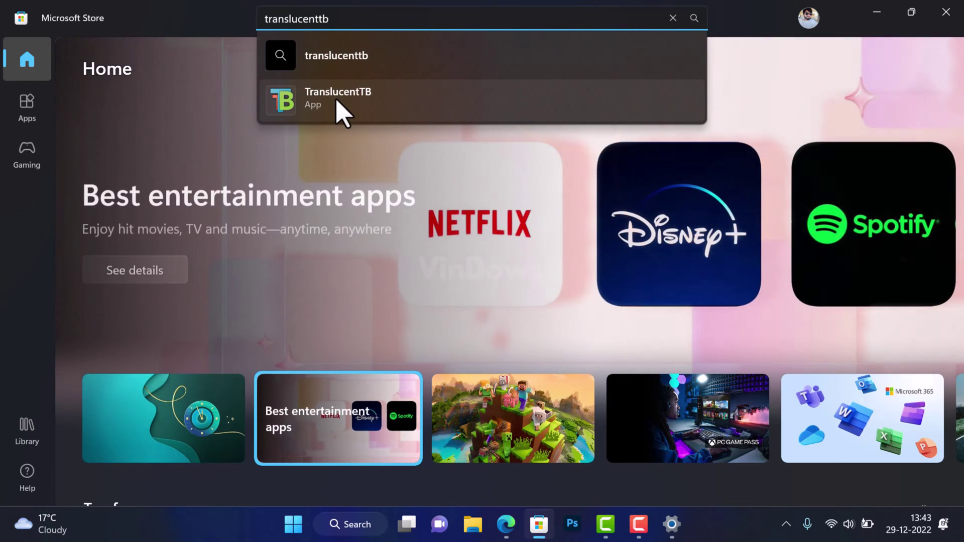
{"action": "left_click", "coordinate": [420, 116]}
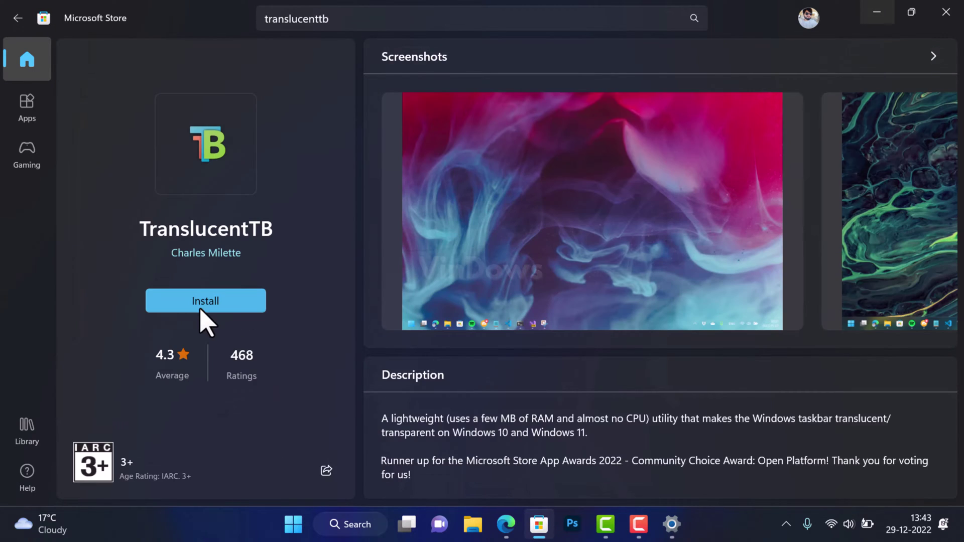
{"action": "left_click", "coordinate": [205, 319]}
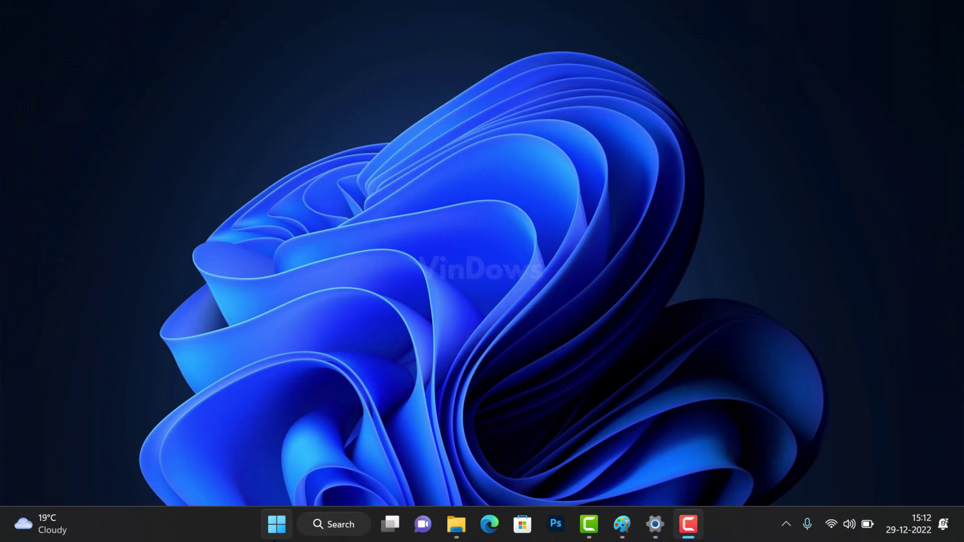
{"action": "left_click", "coordinate": [276, 537]}
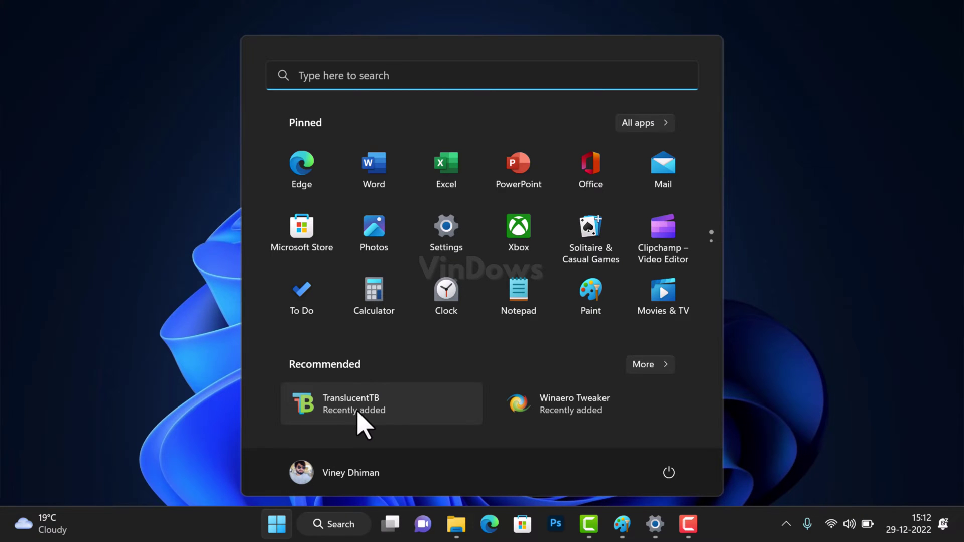
Step: Launch TranslucentTB from a Start search, get past its welcome screen and close the tray notice
{"action": "left_click", "coordinate": [524, 74]}
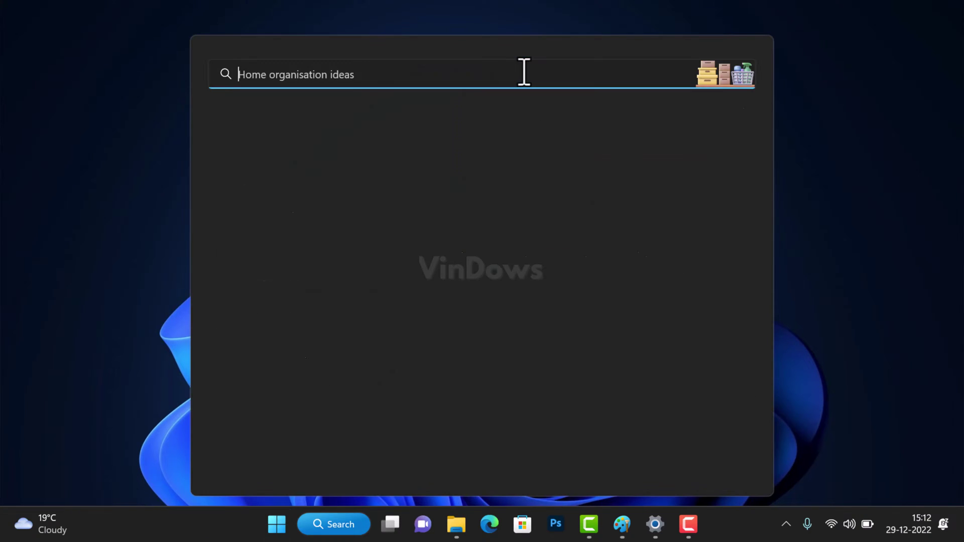
{"action": "type", "text": "translucent"}
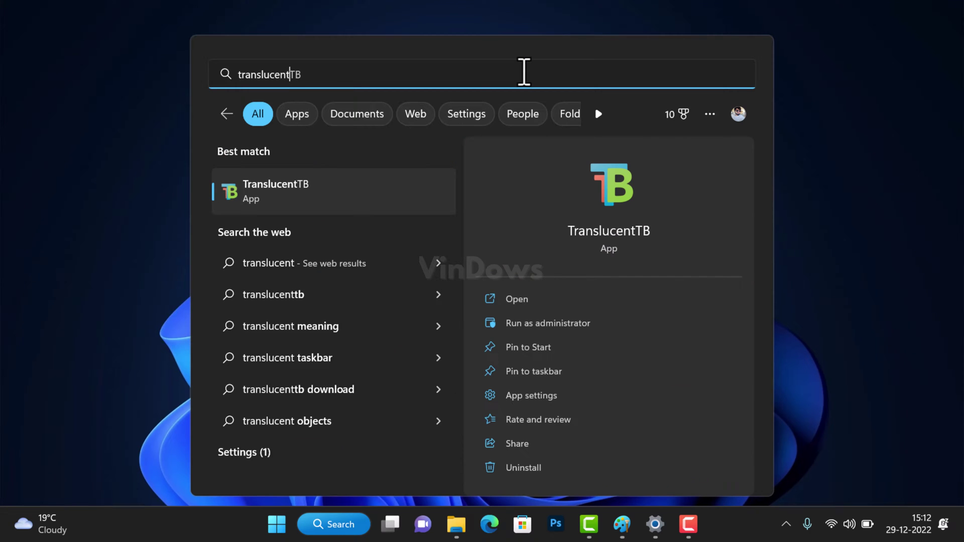
{"action": "type", "text": "tb"}
{"action": "left_click", "coordinate": [301, 204]}
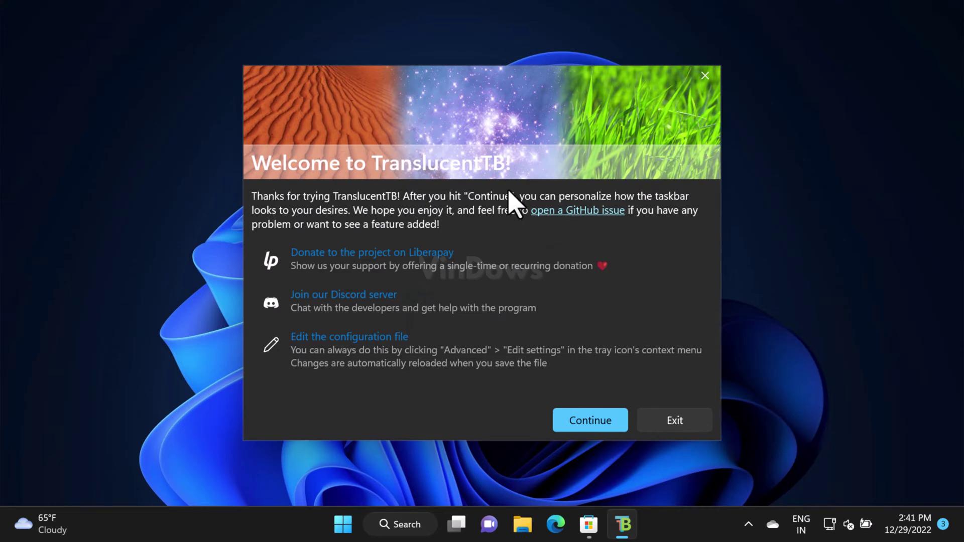
{"action": "left_click", "coordinate": [570, 428]}
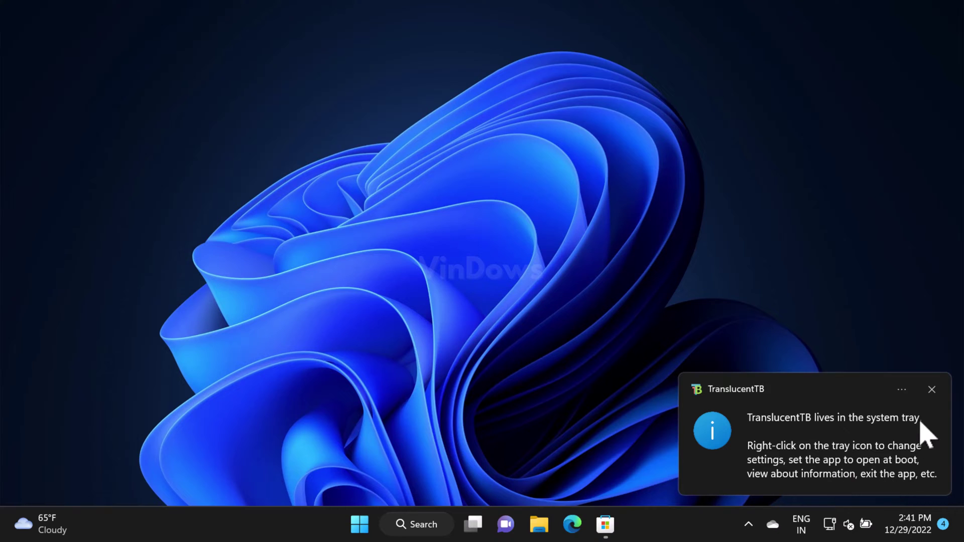
{"action": "left_click", "coordinate": [932, 390]}
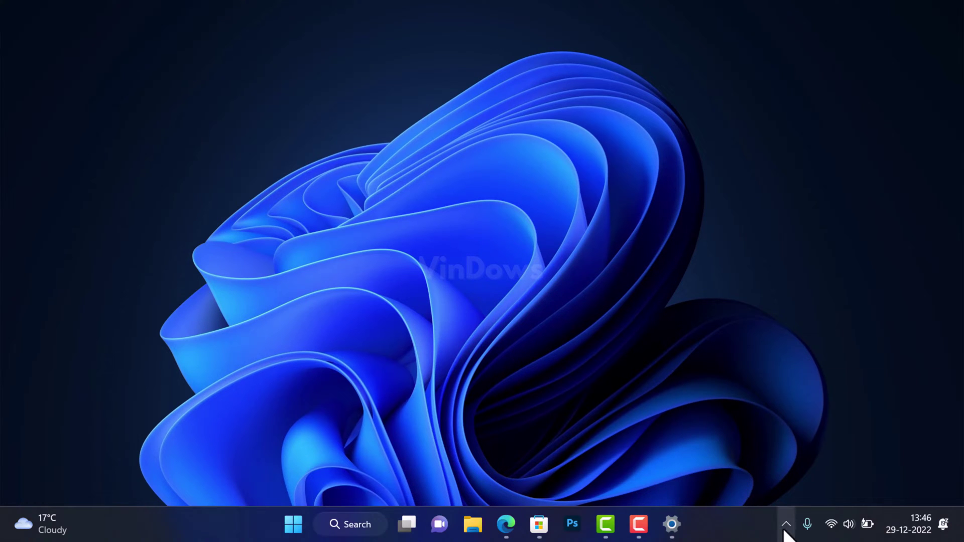
Step: Set TranslucentTB's Desktop taskbar style to Clear from its tray icon menu
{"action": "left_click", "coordinate": [789, 528]}
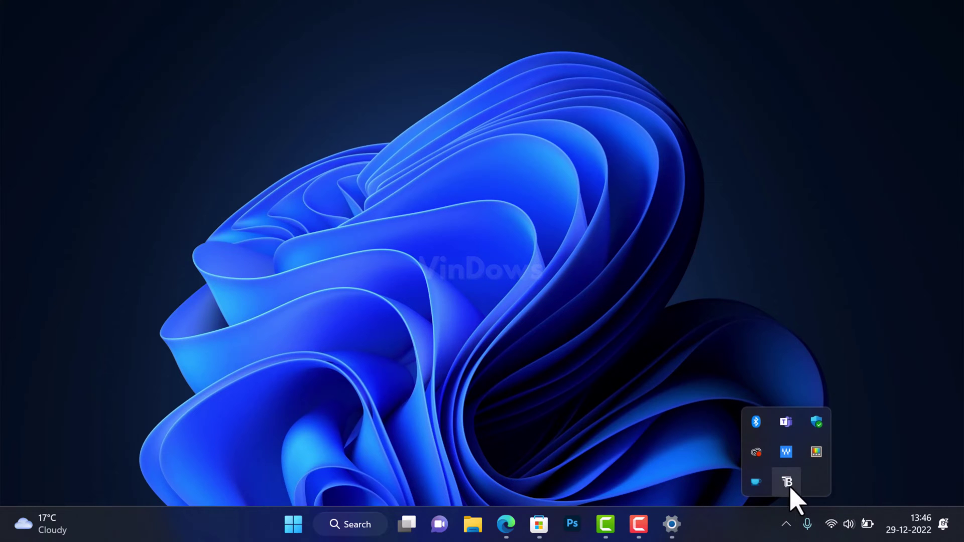
{"action": "right_click", "coordinate": [788, 482]}
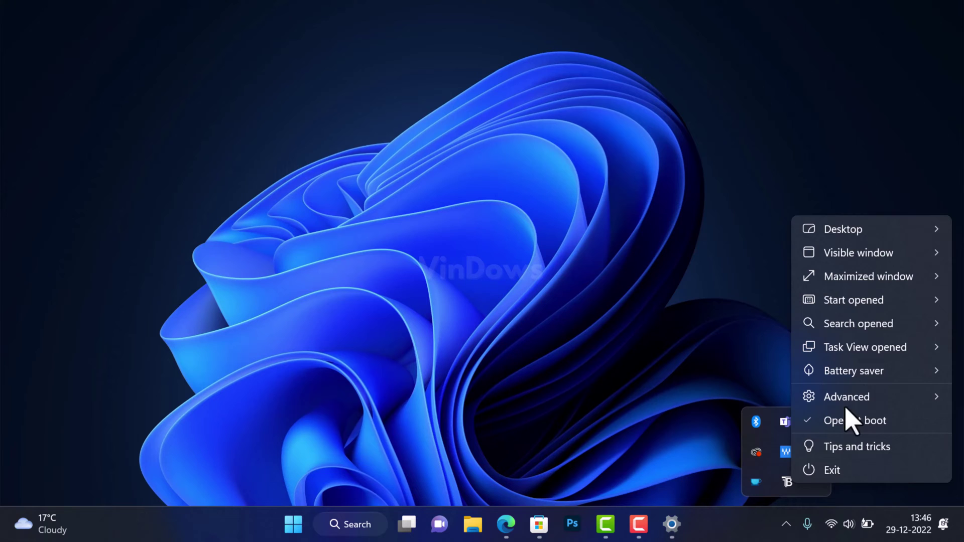
{"action": "mouse_move", "coordinate": [865, 245]}
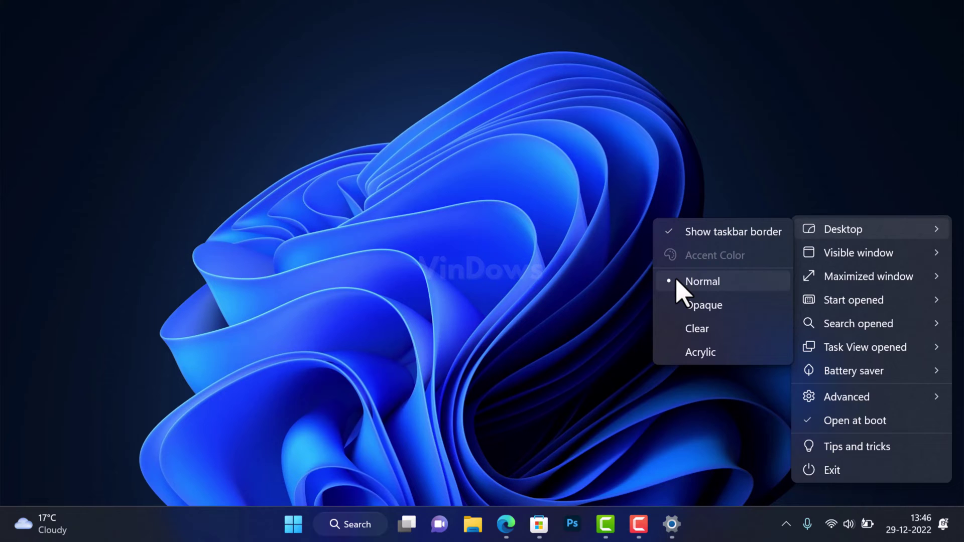
{"action": "left_click", "coordinate": [682, 334]}
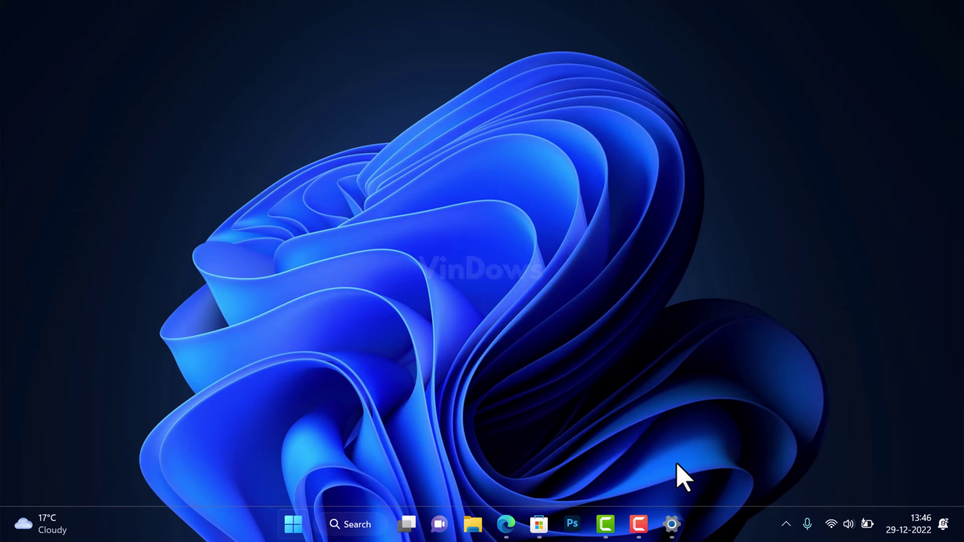
Step: Uncheck Show taskbar border under TranslucentTB's Desktop options
{"action": "left_click", "coordinate": [786, 524]}
{"action": "right_click", "coordinate": [788, 487]}
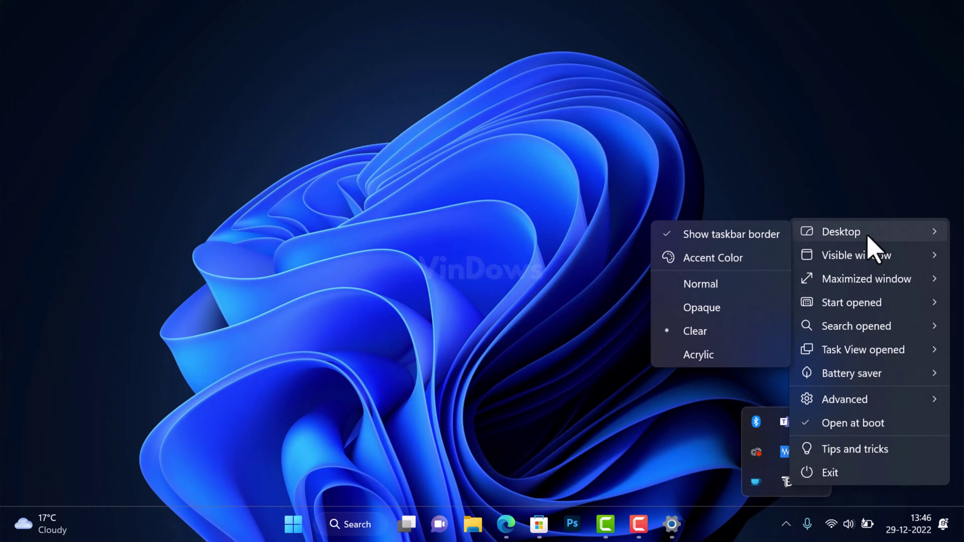
{"action": "left_click", "coordinate": [687, 241]}
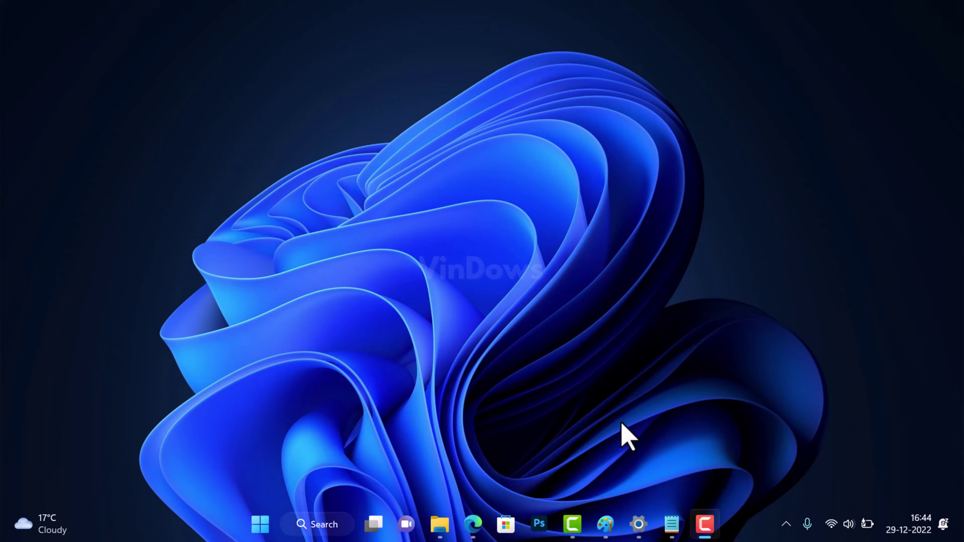
{"action": "left_click", "coordinate": [436, 536]}
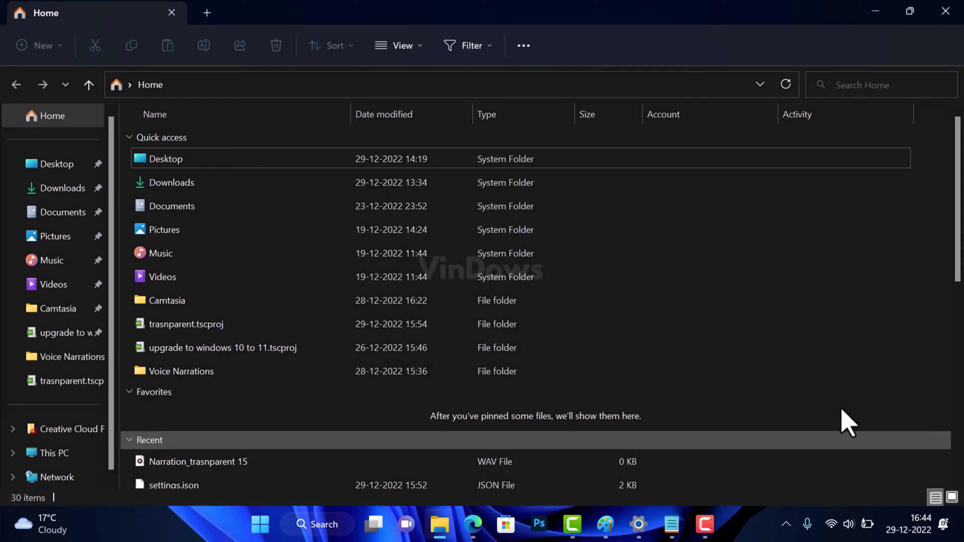
{"action": "left_click", "coordinate": [639, 527]}
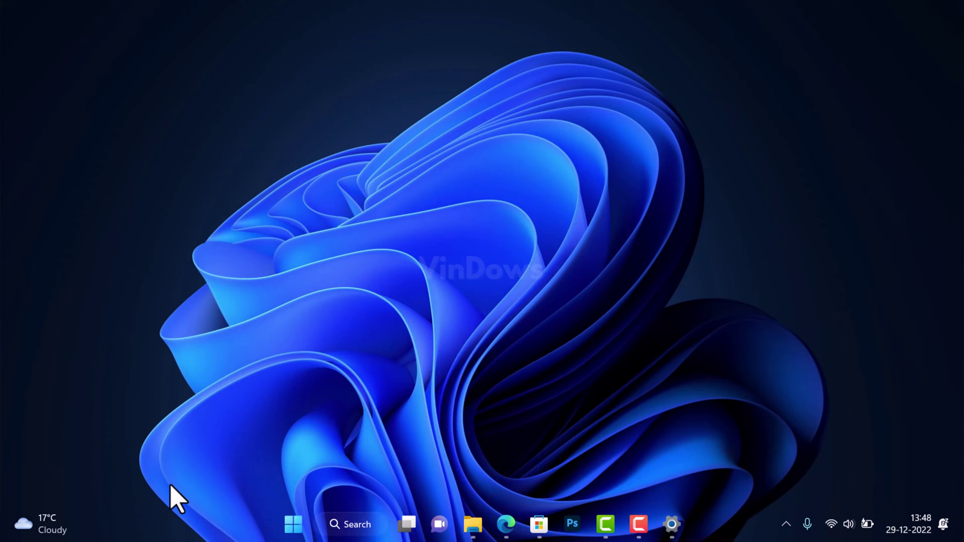
Step: Check Automatically hide the taskbar under Taskbar behaviors, then minimize Settings
{"action": "right_click", "coordinate": [180, 520]}
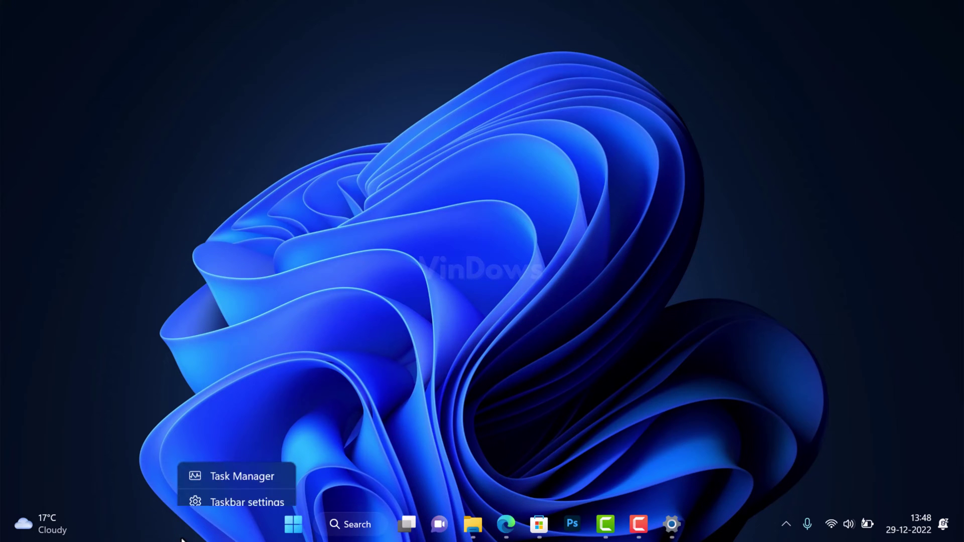
{"action": "left_click", "coordinate": [242, 494]}
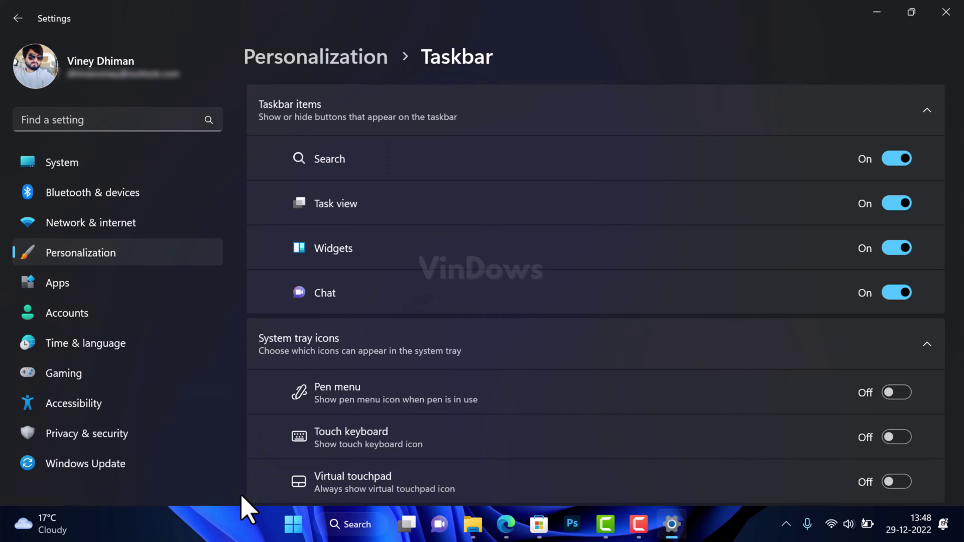
{"action": "scroll", "coordinate": [423, 449], "scroll_direction": "down", "scroll_amount": 4}
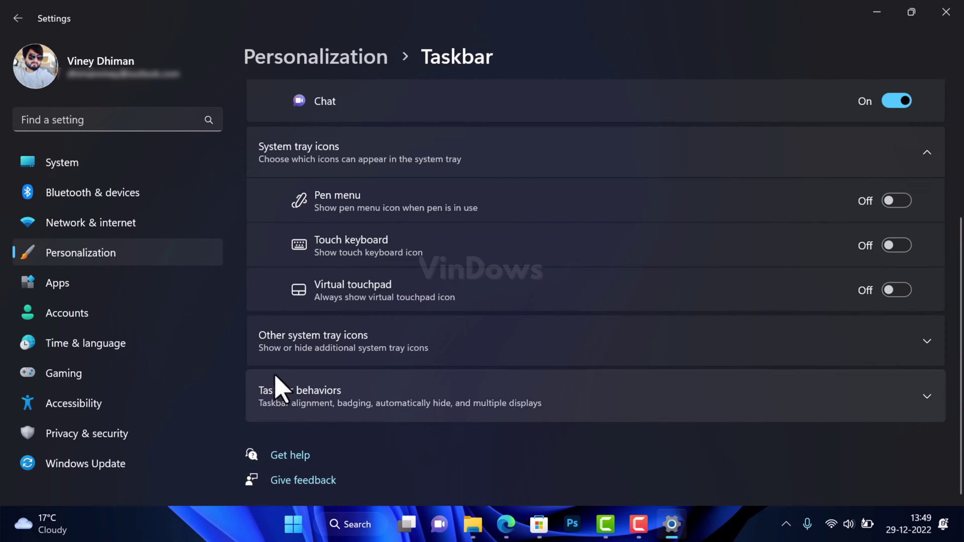
{"action": "left_click", "coordinate": [290, 402]}
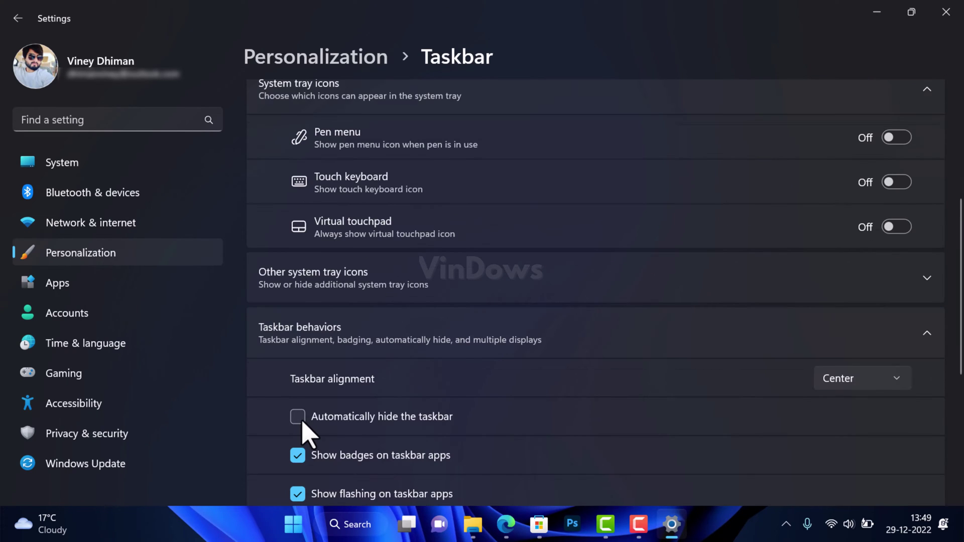
{"action": "left_click", "coordinate": [302, 421]}
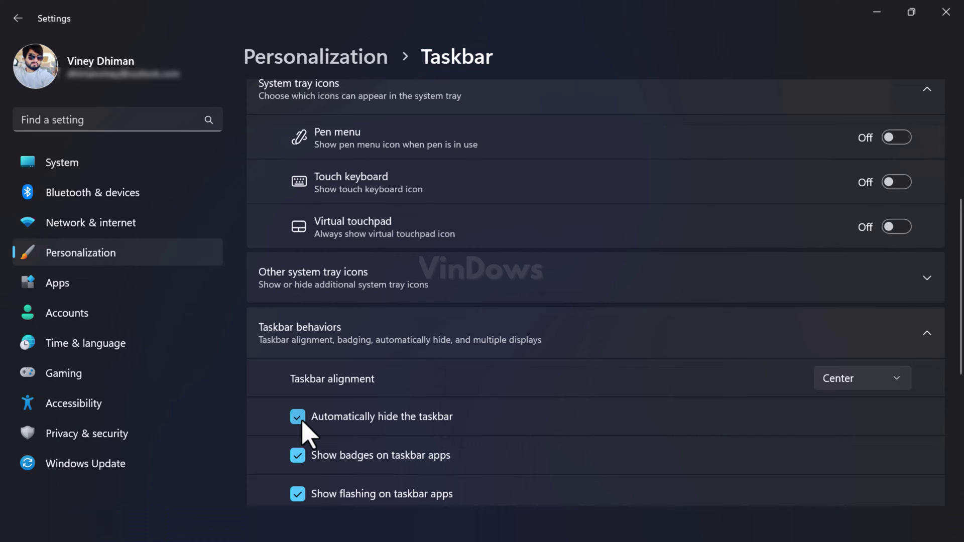
{"action": "left_click", "coordinate": [878, 12]}
{"action": "mouse_move", "coordinate": [321, 540]}
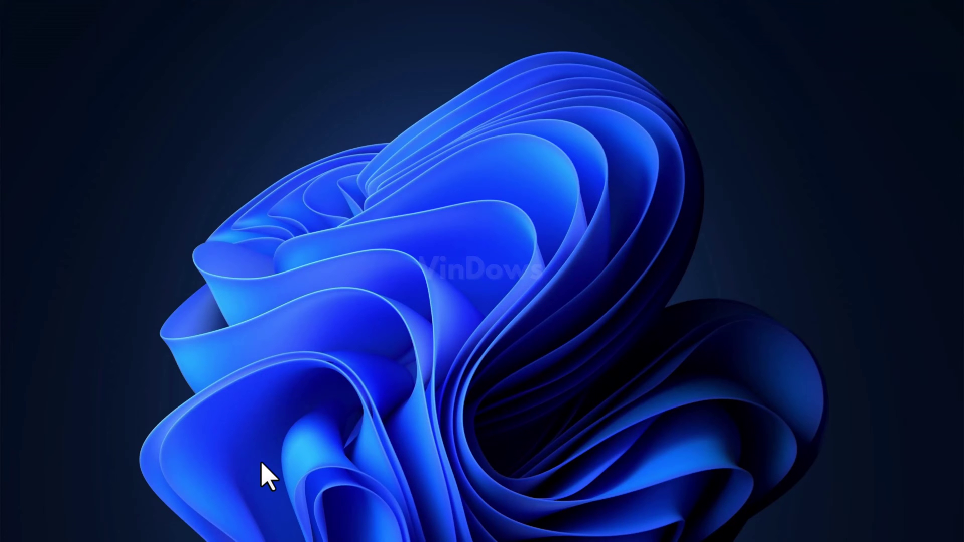
Step: Bring the auto-hidden, borderless clear taskbar back up from the bottom screen edge
{"action": "mouse_move", "coordinate": [369, 541]}
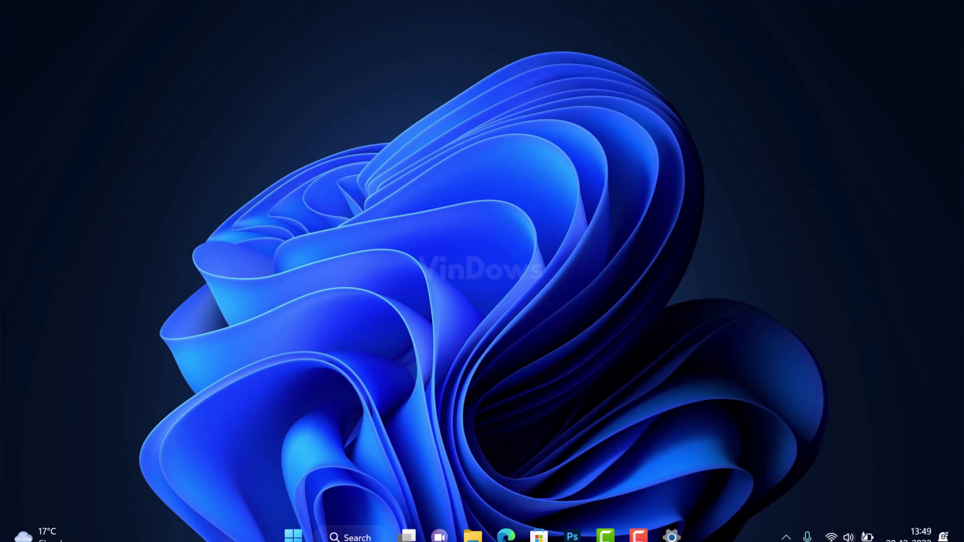